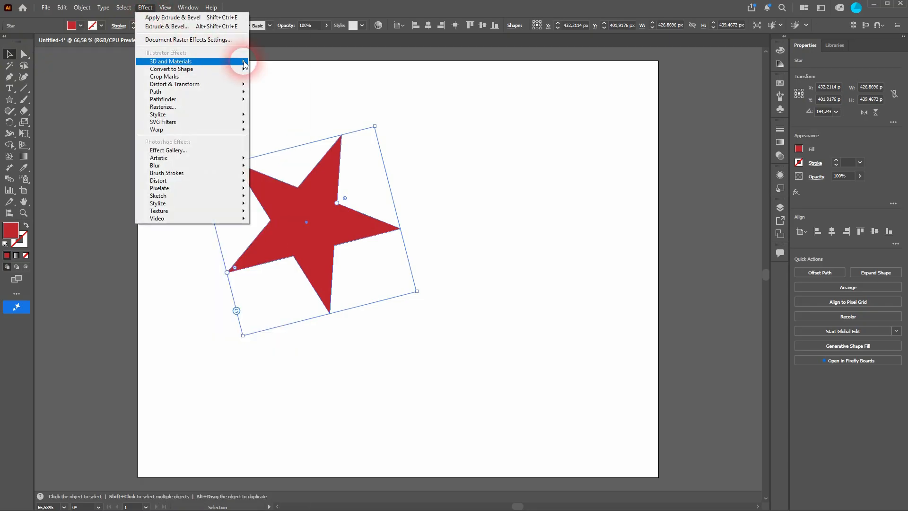
Move the red star closer to the artboard's centre and apply the 3D Extrude effect to it.
mouse_move(239, 61)
click(324, 63)
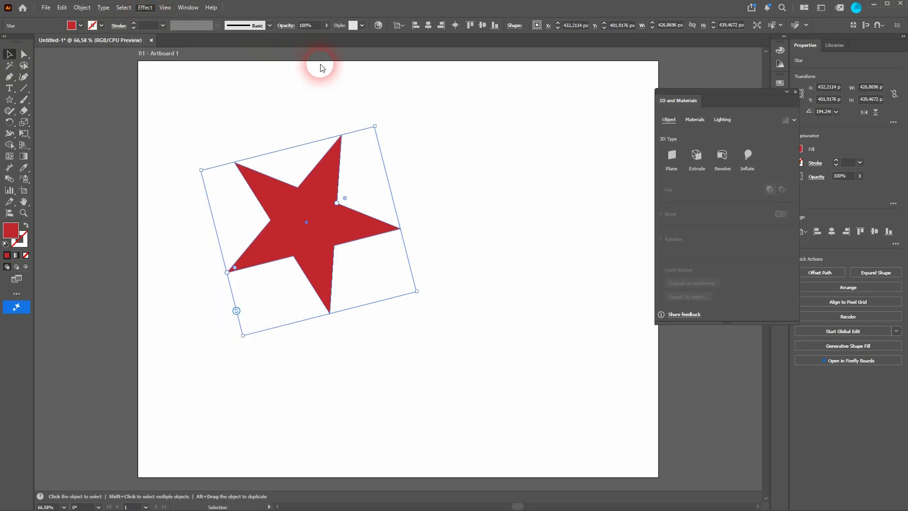
drag(330, 268, 433, 298)
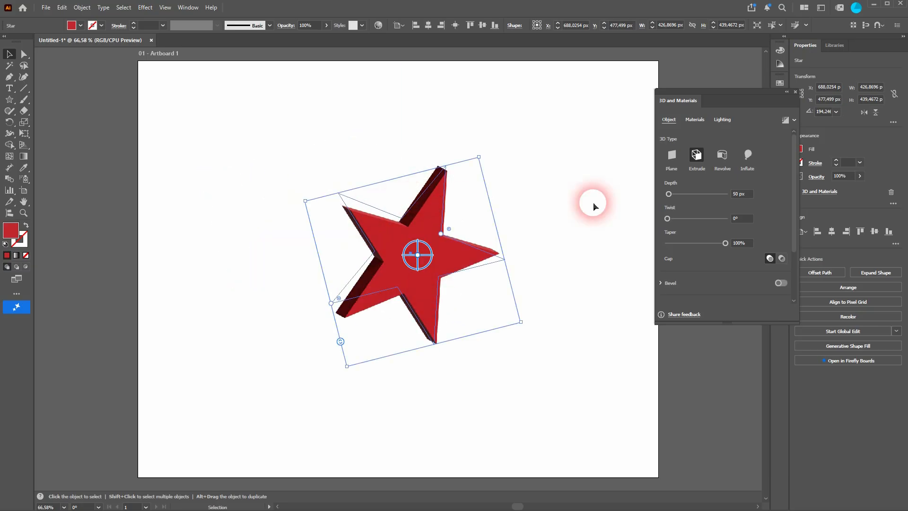
click(672, 155)
click(696, 156)
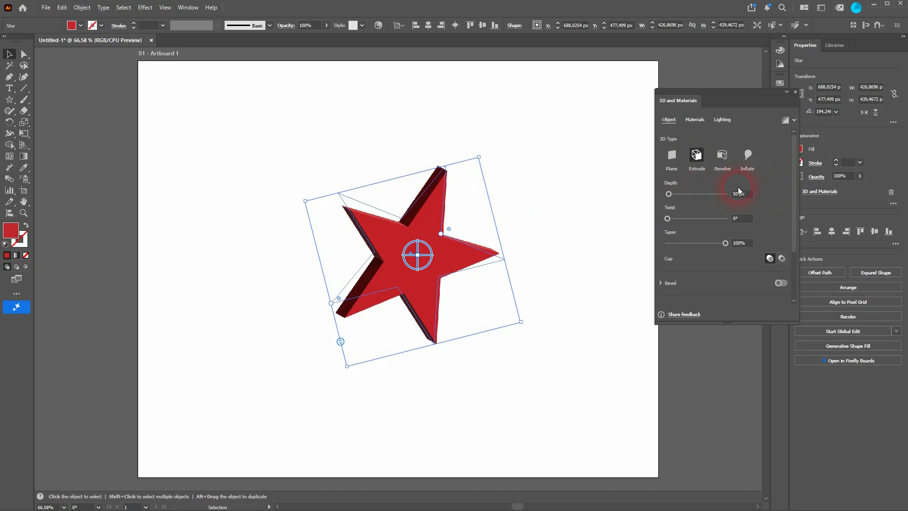
Set the star's extrusion depth to 163 px.
drag(669, 194, 682, 195)
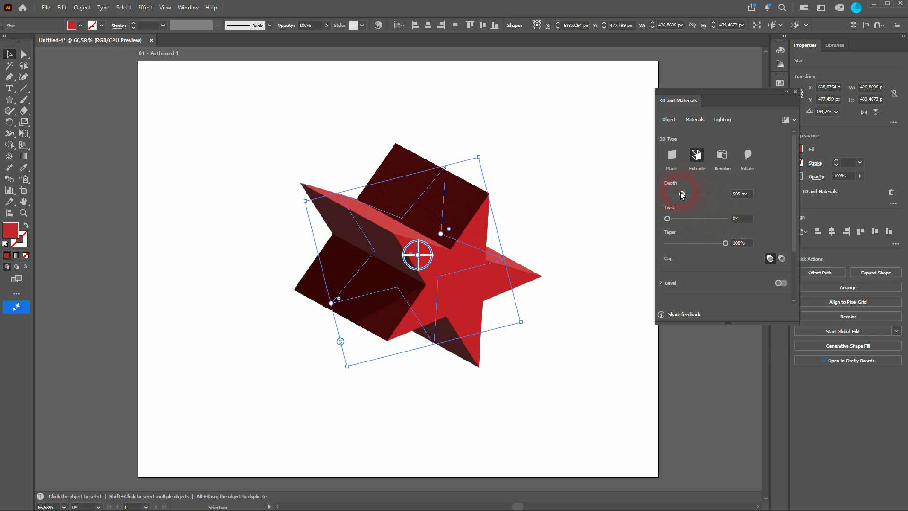
mouse_move(682, 194)
mouse_down()
mouse_move(755, 194)
mouse_move(688, 198)
mouse_up()
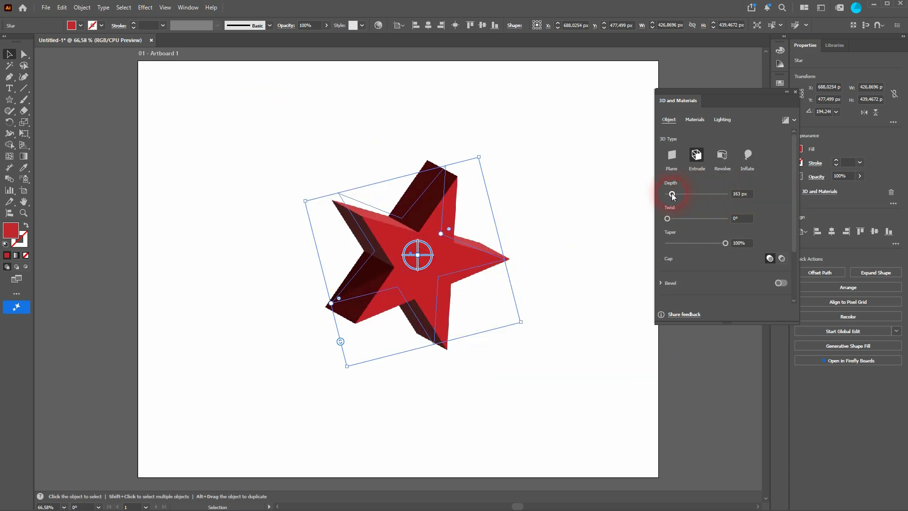
key(Tab)
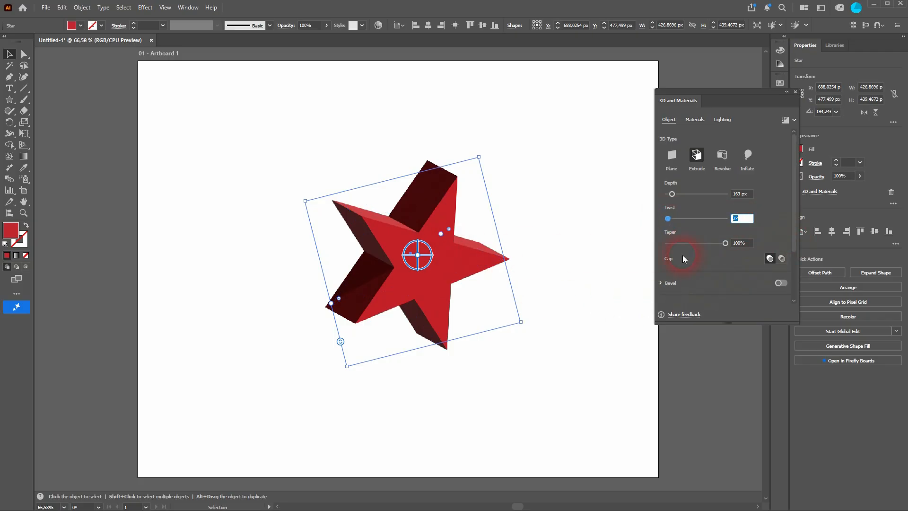
Try twisting the star's extrusion by 45°, 360° and 15°, and return the twist to 0°.
key(Up)
key(Up)
drag(671, 221, 675, 224)
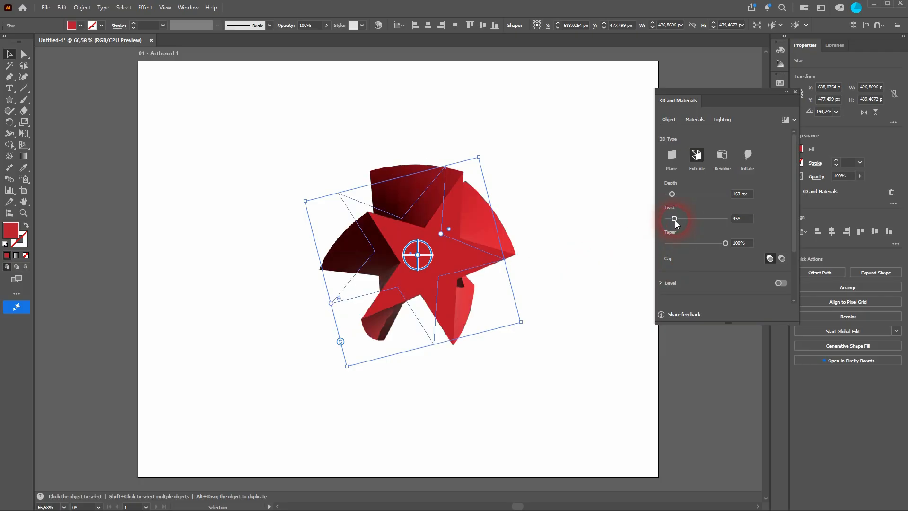
click(697, 245)
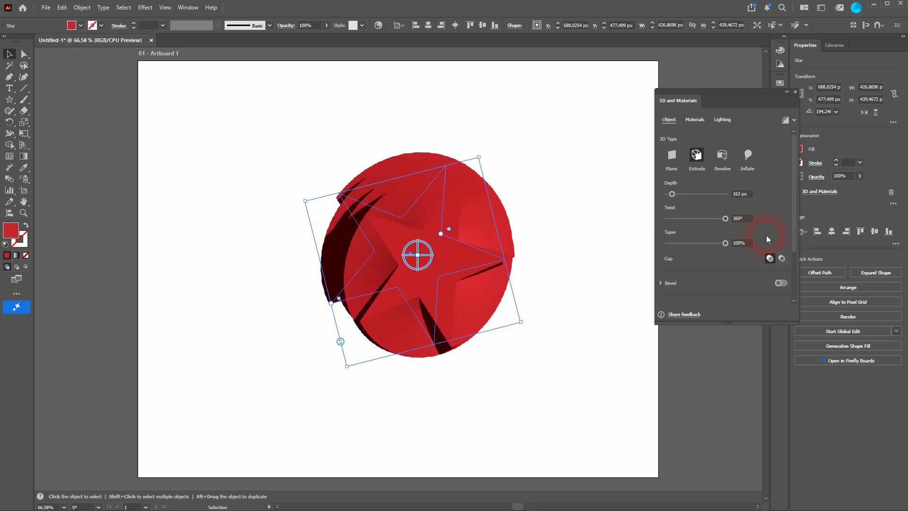
drag(721, 220, 669, 220)
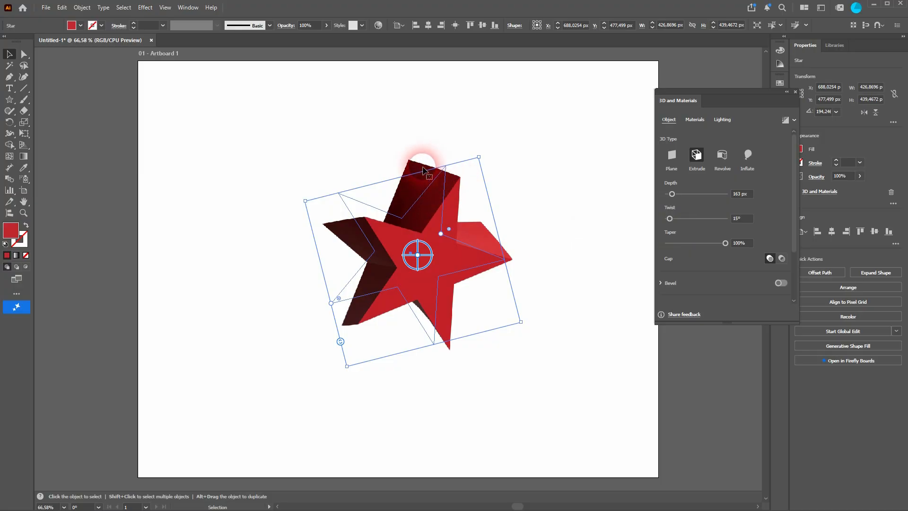
drag(669, 219, 661, 221)
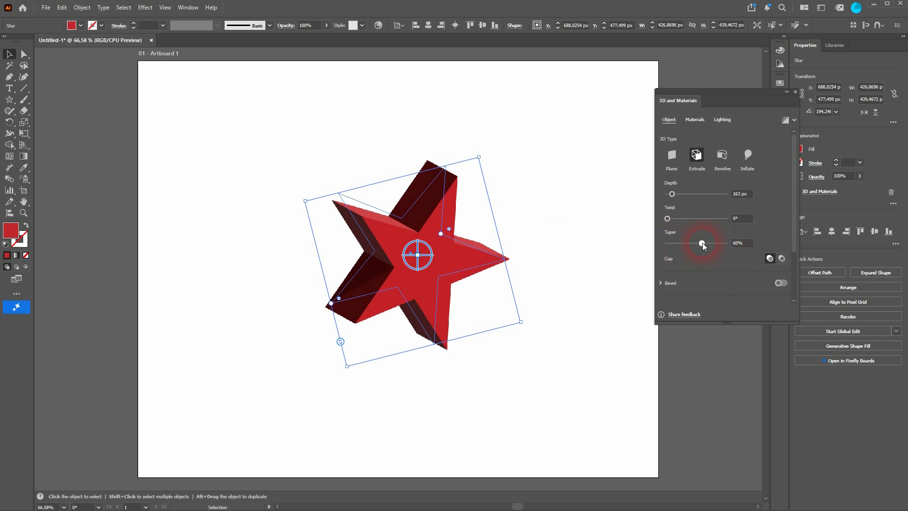
Try a reduced taper and a hollow cap on the star, restoring the 100% taper and solid cap.
mouse_move(702, 242)
mouse_down()
mouse_move(618, 243)
mouse_move(688, 245)
mouse_up()
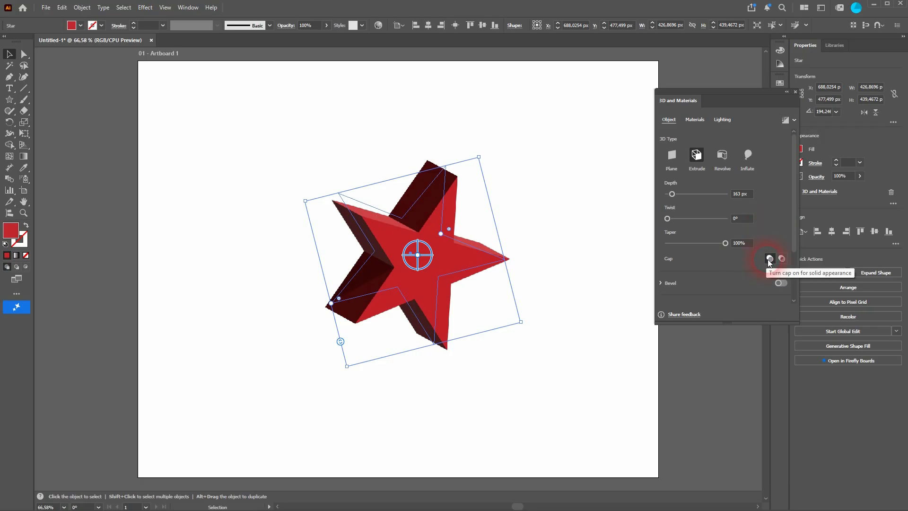
click(781, 259)
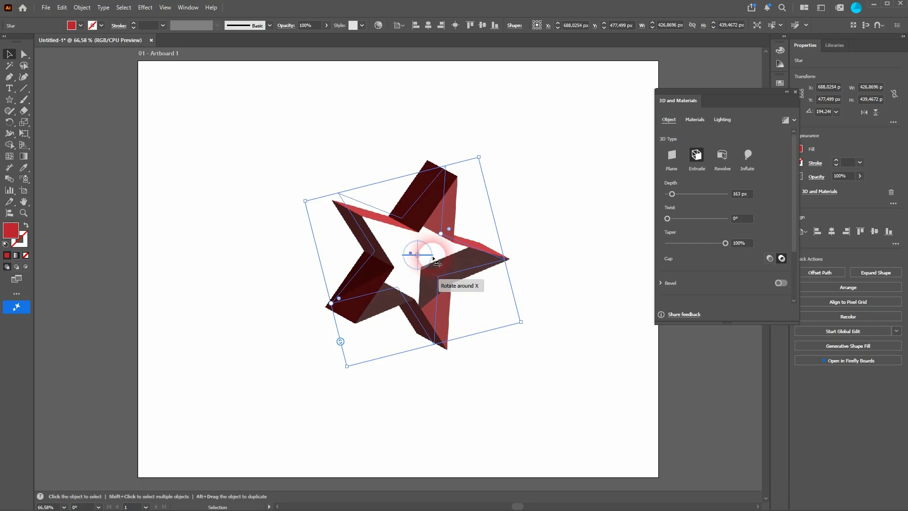
click(770, 258)
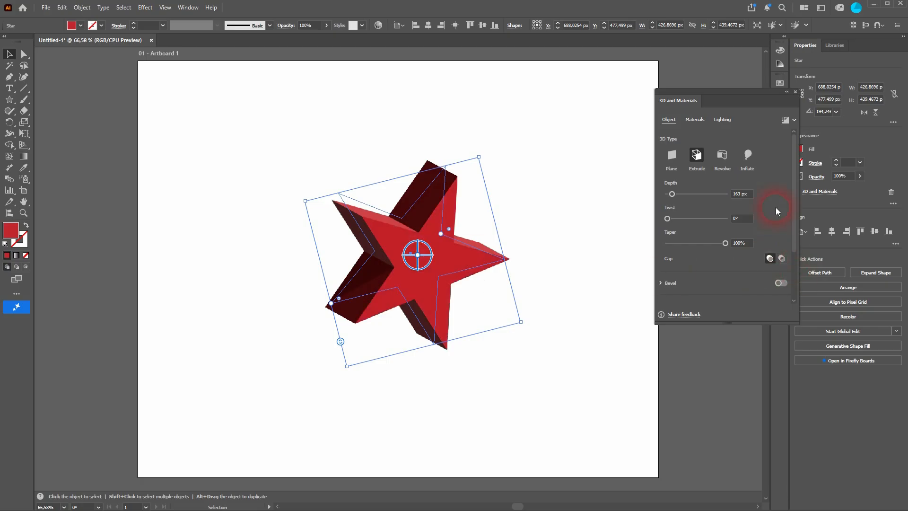
Move the star slightly down and set its 3D rotation to X 21° and Y -35°.
drag(432, 251, 432, 268)
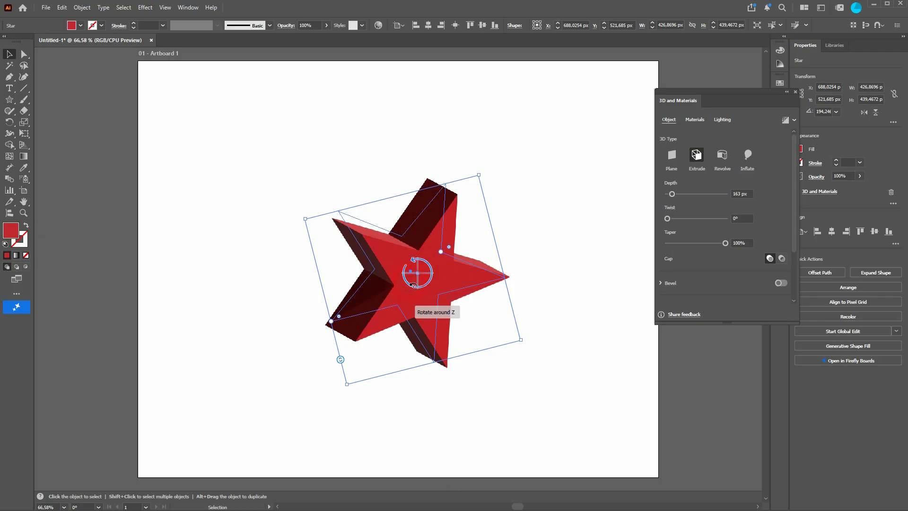
scroll(759, 223, down, 3)
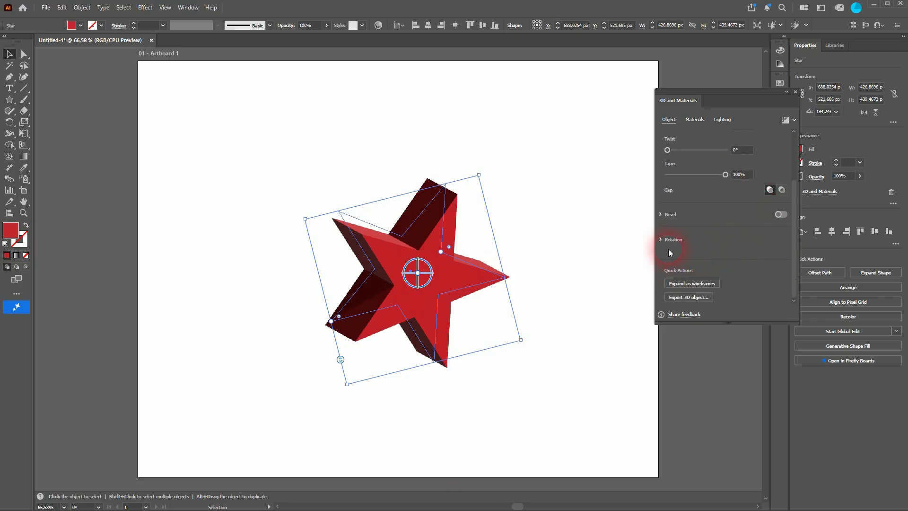
click(661, 241)
scroll(773, 243, down, 3)
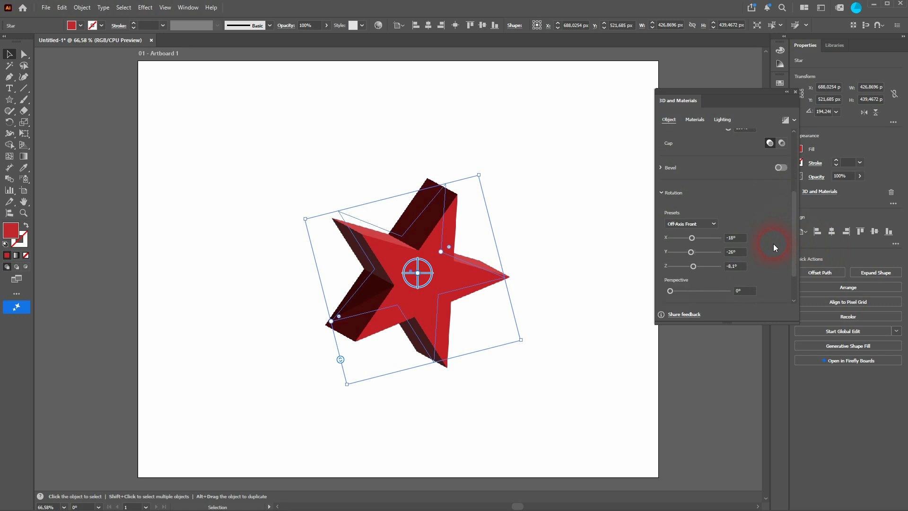
mouse_move(691, 216)
mouse_down()
mouse_move(722, 220)
mouse_move(687, 208)
mouse_move(700, 206)
mouse_move(691, 220)
mouse_up()
text(0)
click(741, 207)
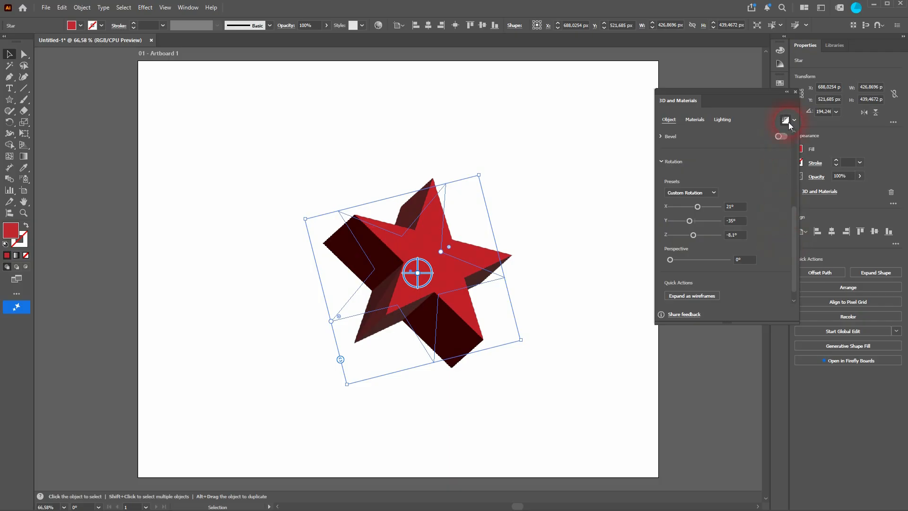
Close the 3D settings, reopen them from the star's applied 3D and Materials effect, and close them again.
click(796, 93)
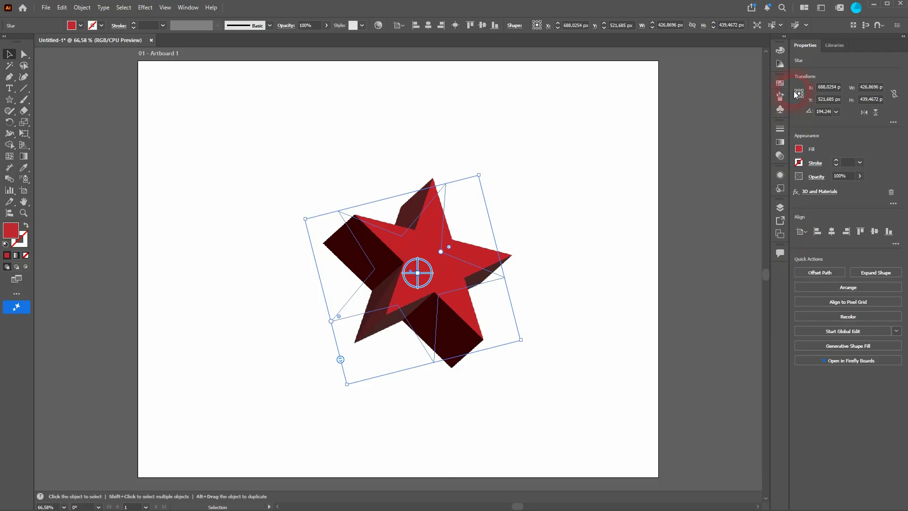
click(779, 177)
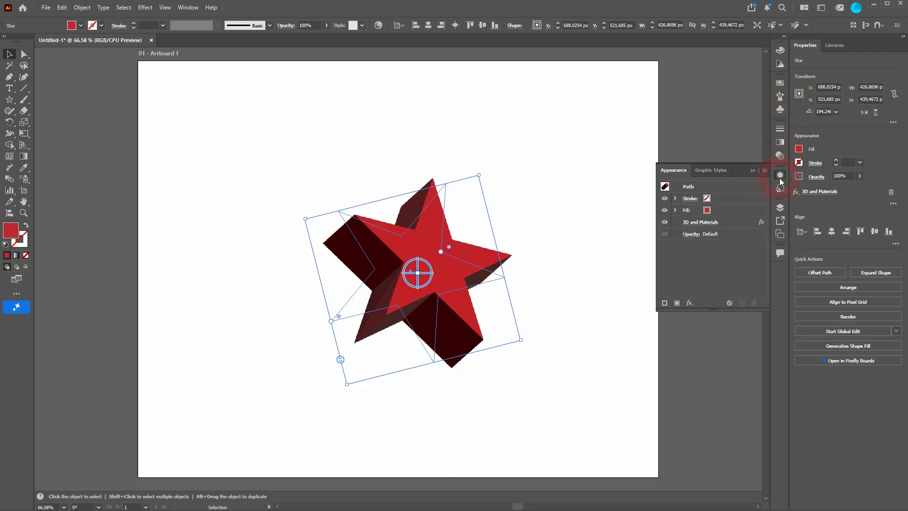
click(706, 222)
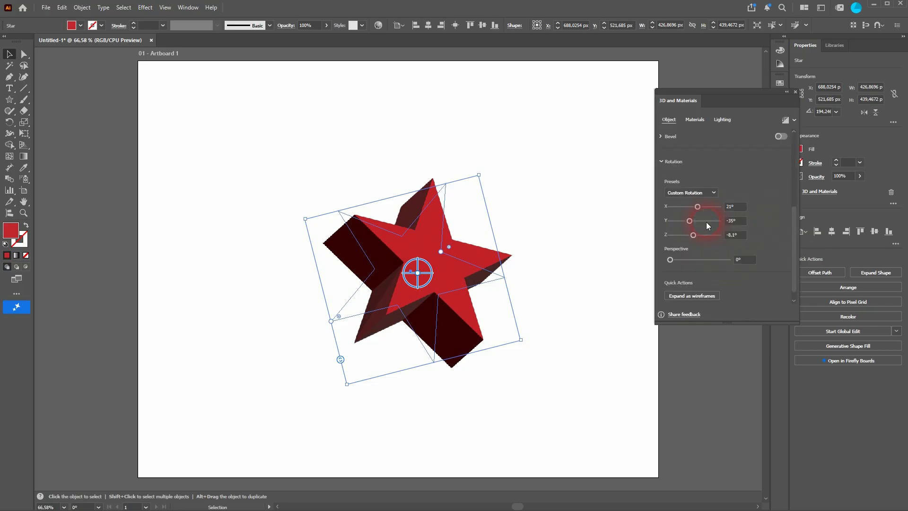
click(794, 92)
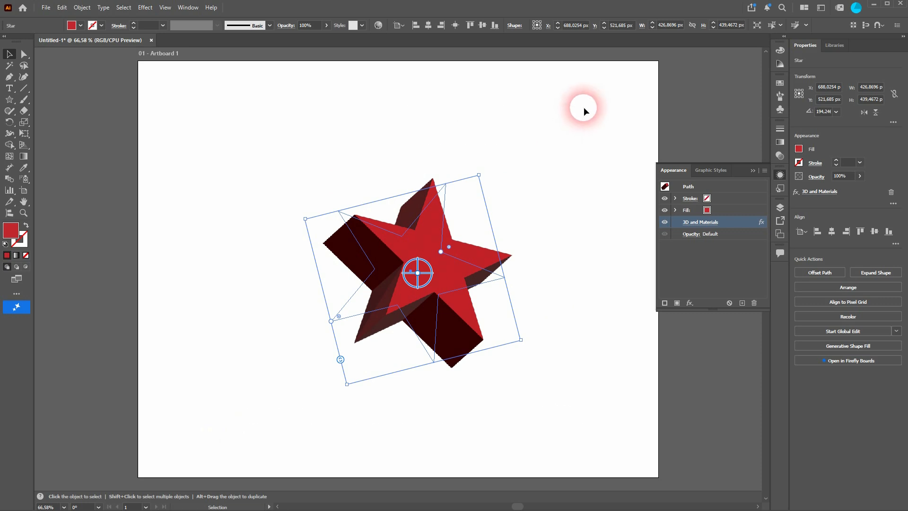
Delete the star and add the text "Extrude" near the middle of the artboard.
key(Delete)
click(9, 89)
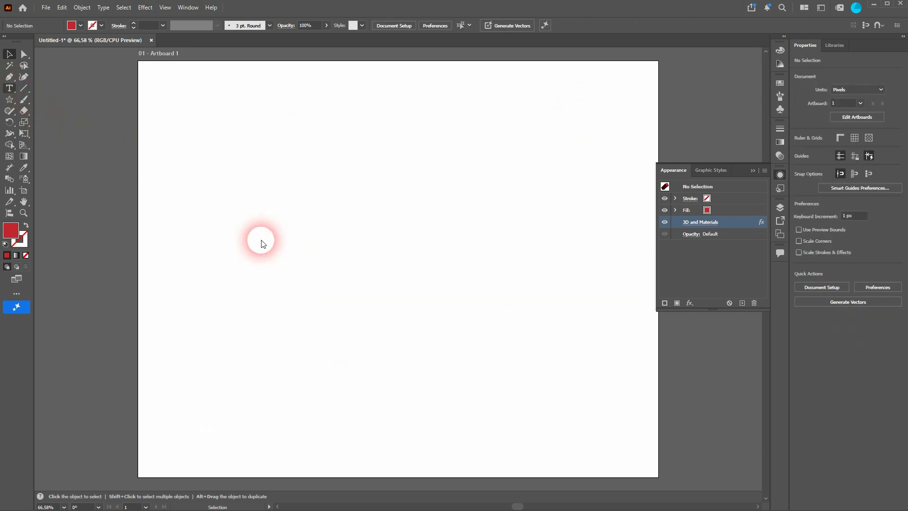
click(334, 264)
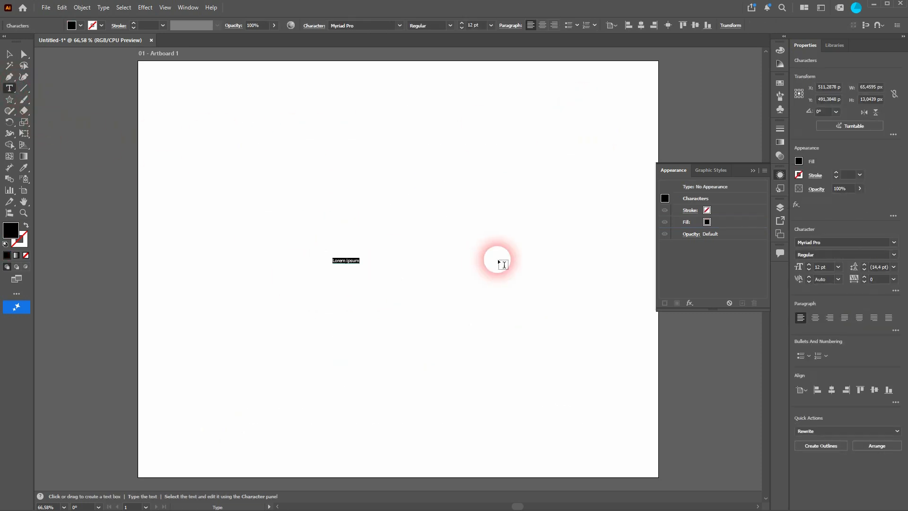
key(BackSpace)
text(Extrude)
click(10, 54)
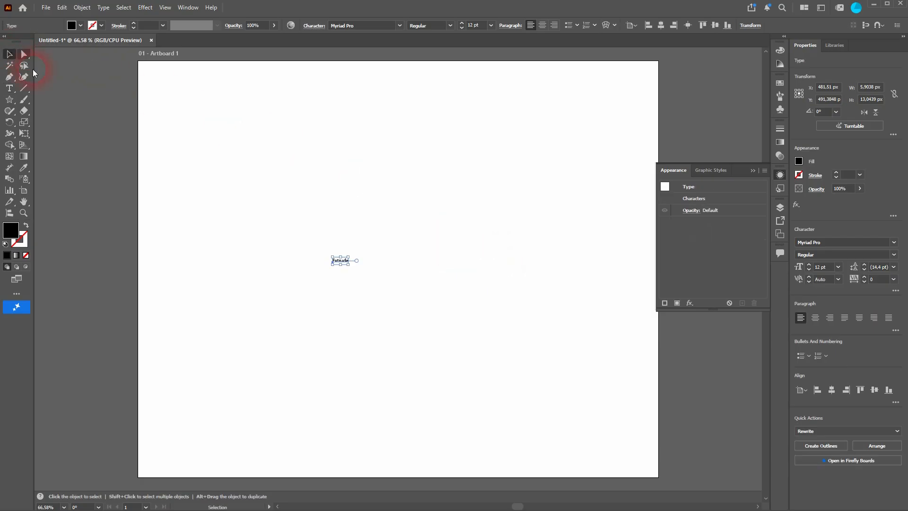
Enlarge the "Extrude" text to about 845 px wide and position it across the middle of the artboard.
drag(348, 264, 631, 395)
drag(577, 304, 470, 269)
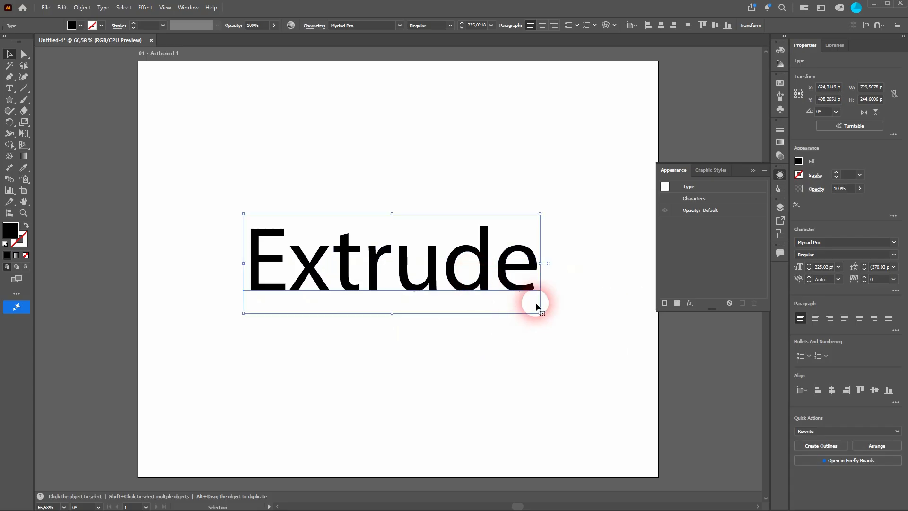
key(ctrl)
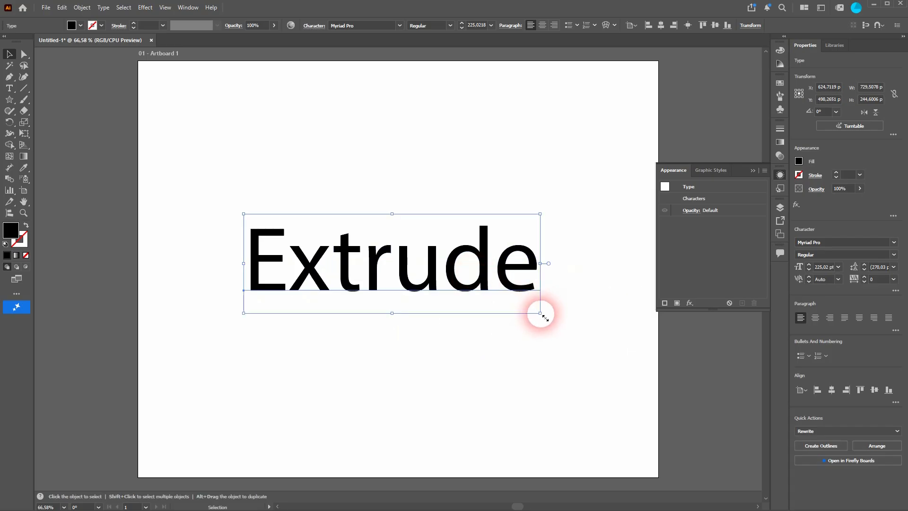
drag(541, 313, 563, 326)
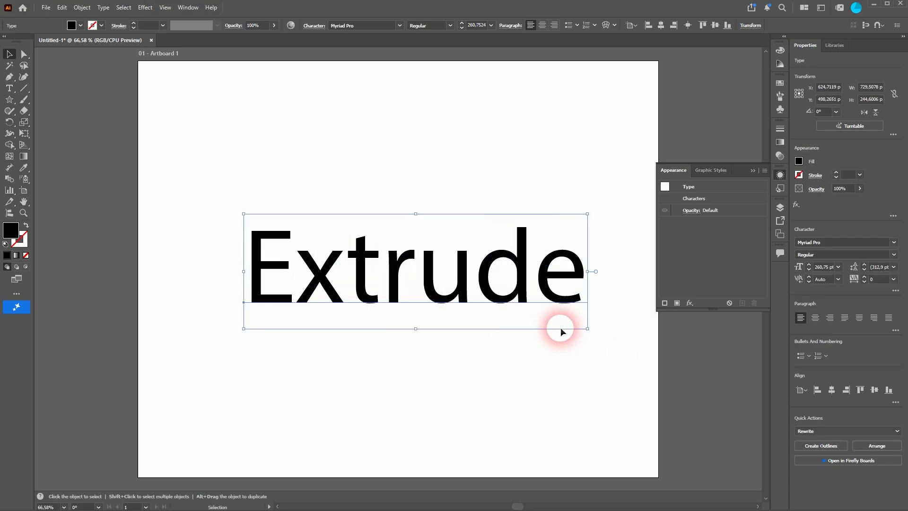
Fill the "Extrude" text with red from the recent colors.
click(80, 25)
click(4, 71)
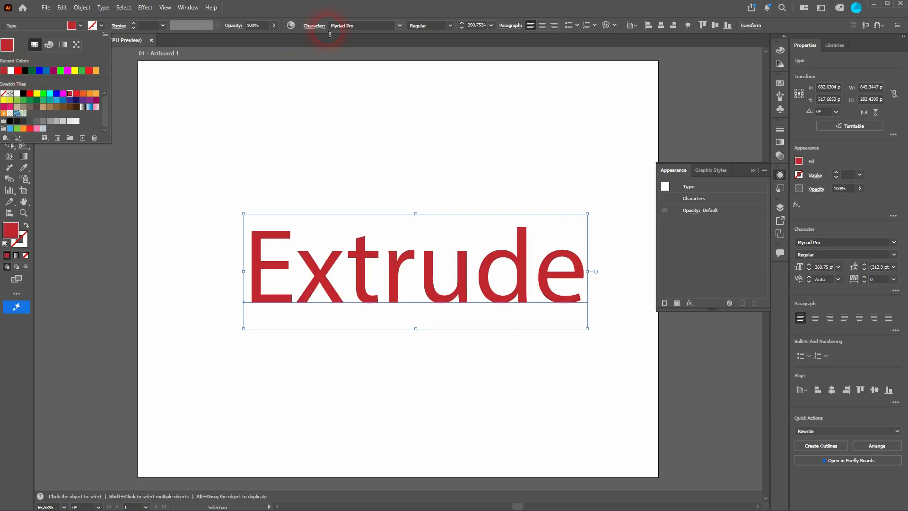
click(398, 18)
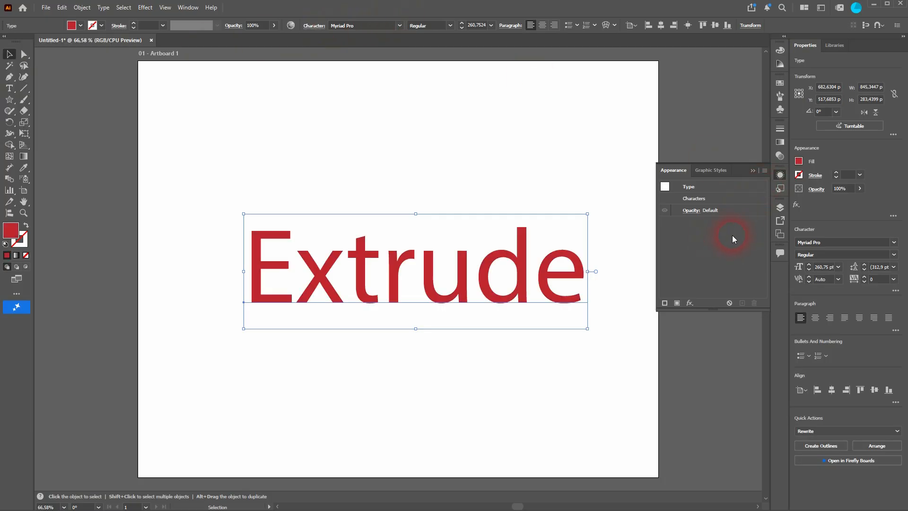
Apply the 3D and Materials Extrude effect to the "Extrude" text.
click(146, 8)
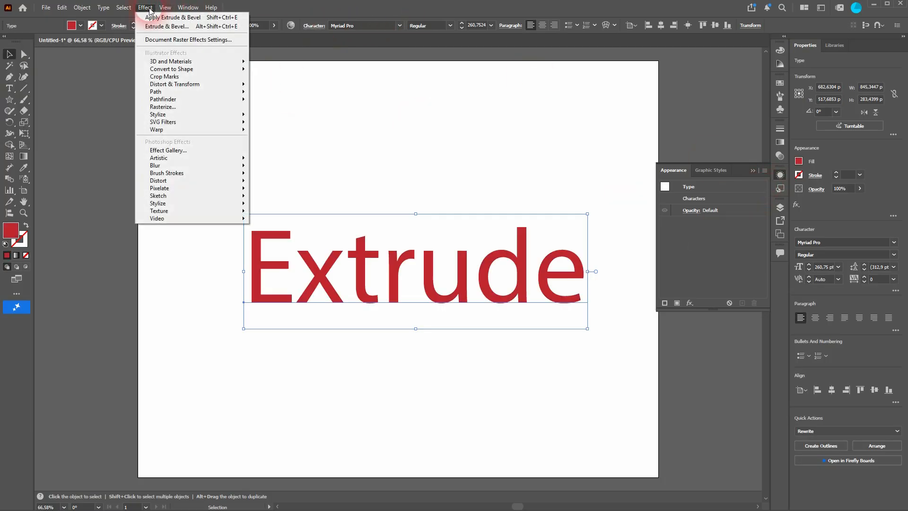
mouse_move(235, 61)
click(293, 62)
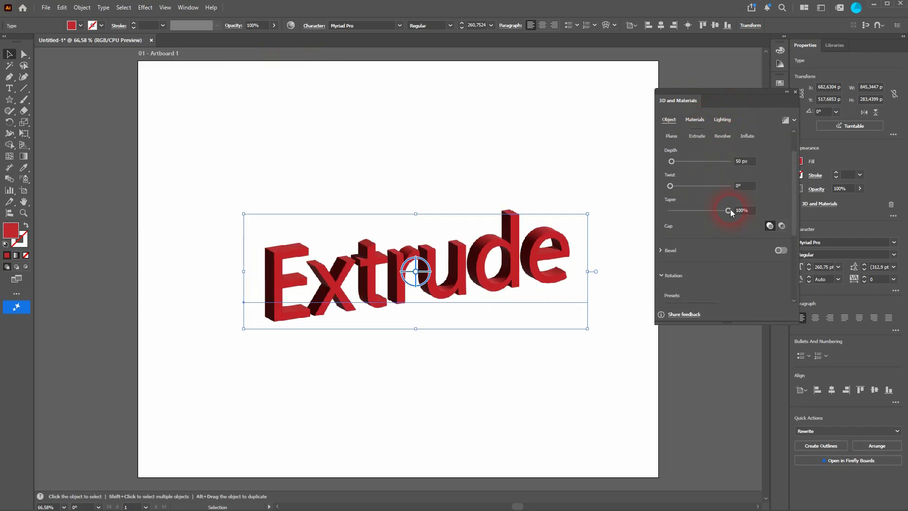
scroll(730, 209, up, 3)
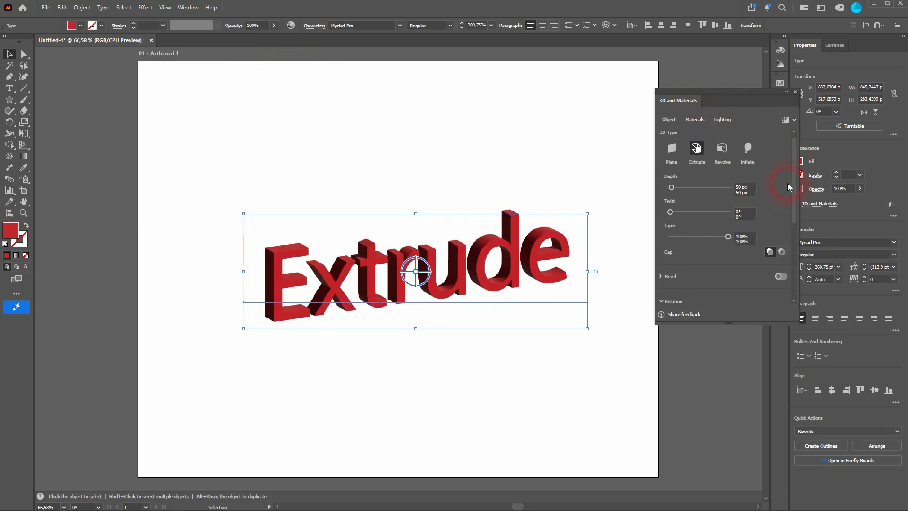
click(695, 155)
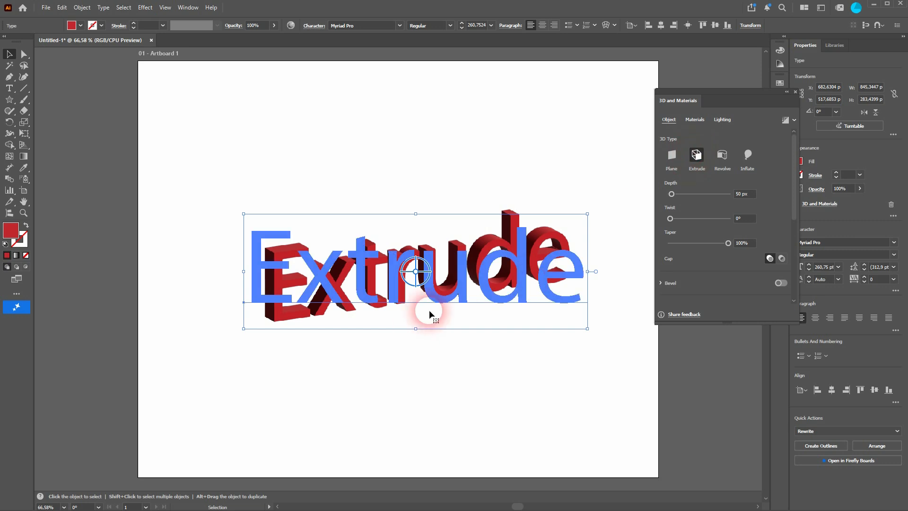
Set the text's extrusion depth to 75 px.
click(741, 191)
drag(679, 194, 674, 196)
click(742, 197)
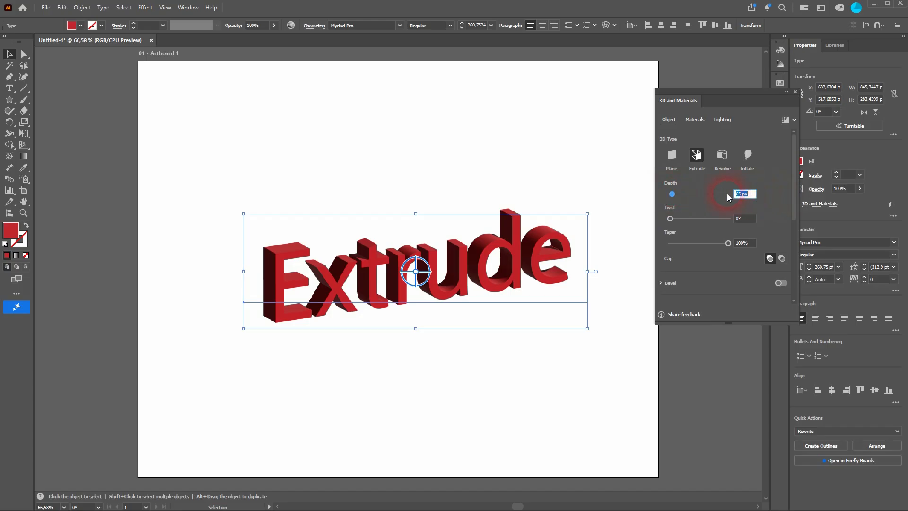
text(75)
click(747, 222)
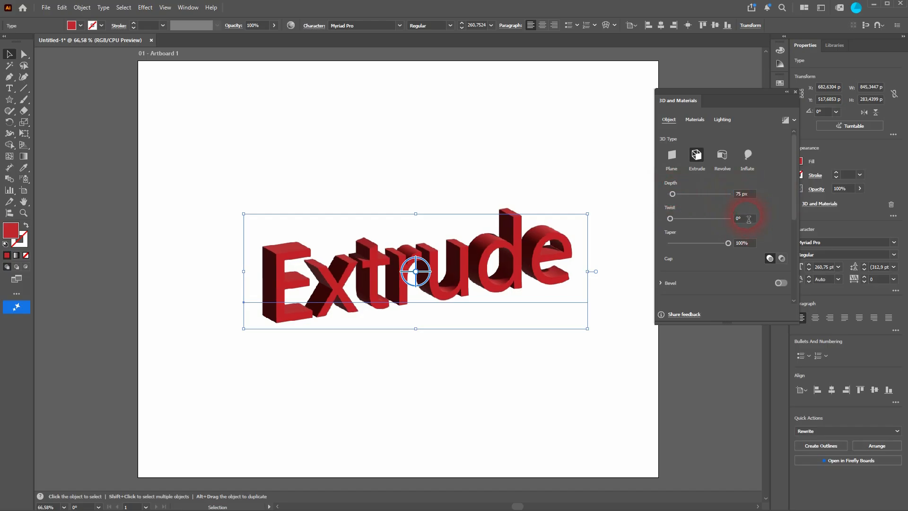
Try extrusion depths of 100 px and 149 px on the "Extrude" text.
click(746, 195)
text(100)
click(746, 219)
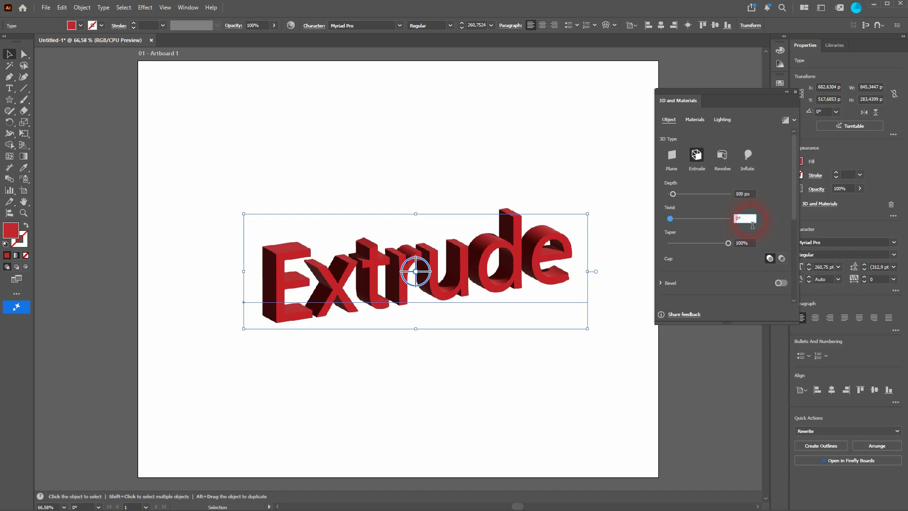
click(752, 196)
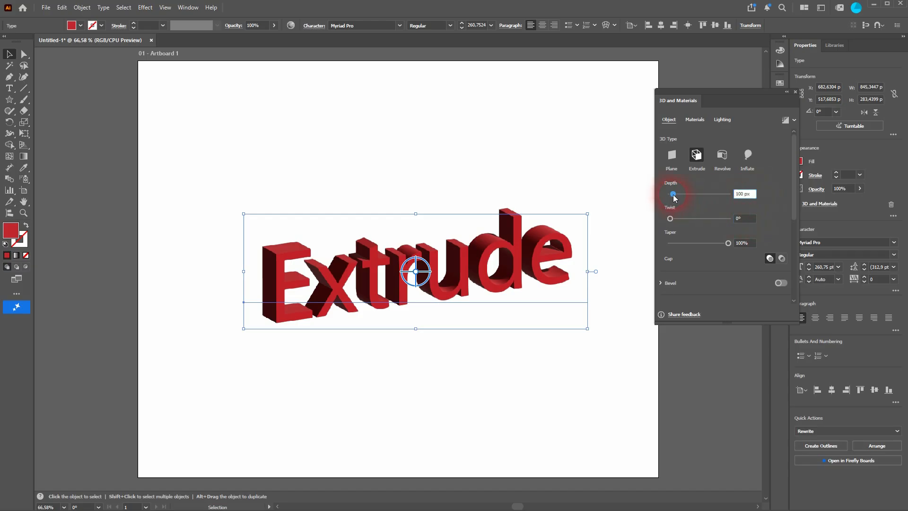
drag(673, 194, 675, 195)
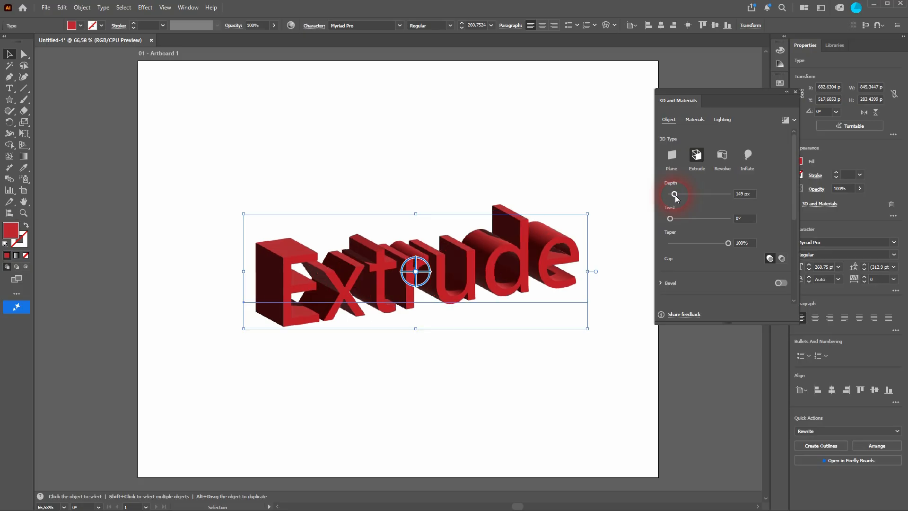
Set the text's extrusion depth to 110 px.
click(756, 197)
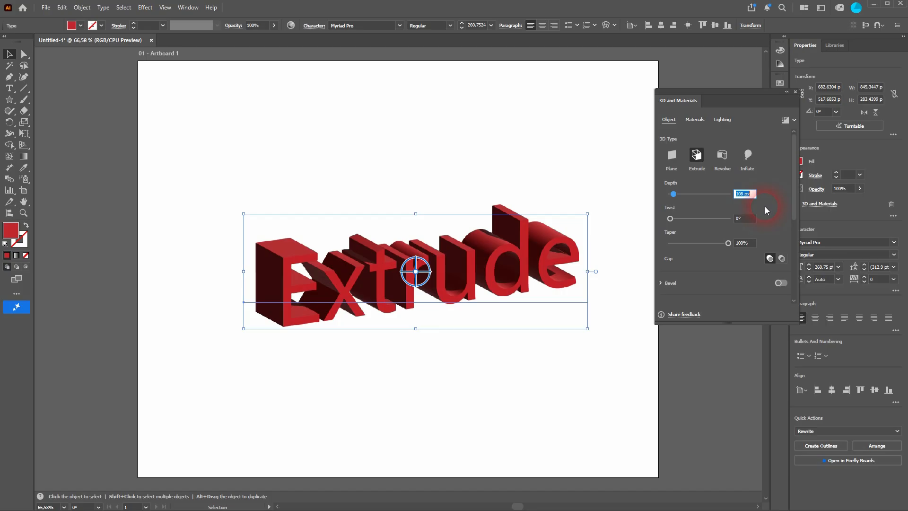
click(751, 222)
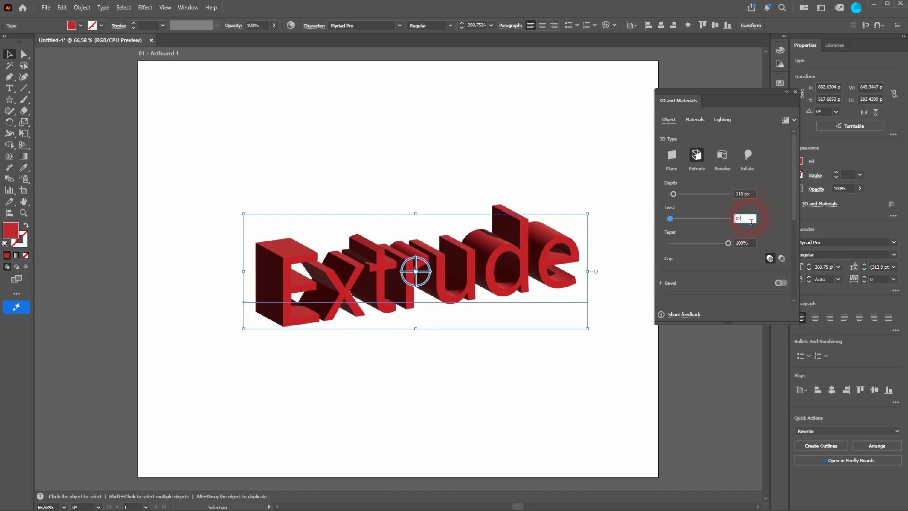
click(755, 196)
click(745, 219)
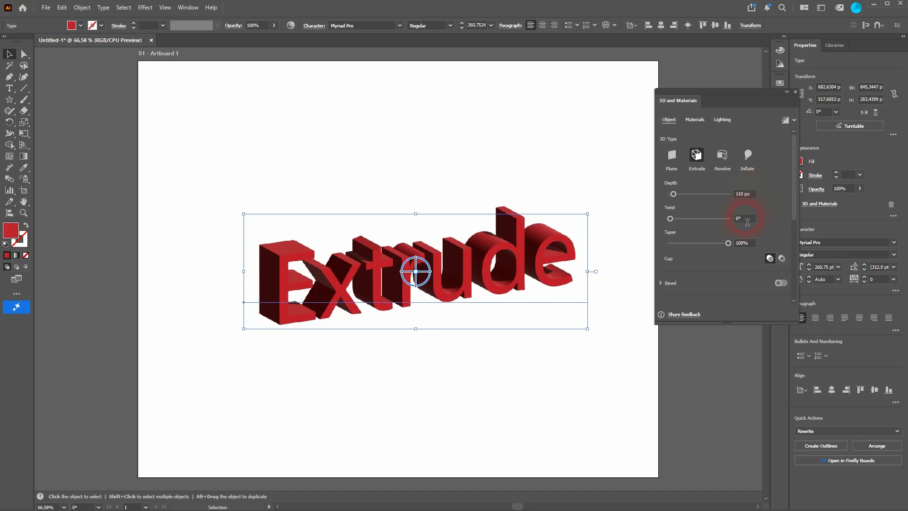
Try an 18° twist and a 61% taper on the text, resetting them to 0° and 100%.
click(671, 219)
drag(672, 216, 674, 217)
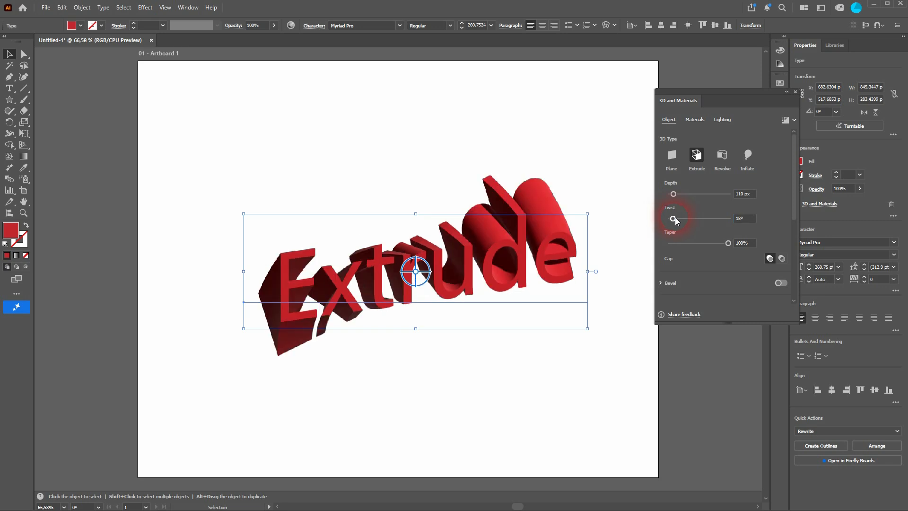
drag(675, 217, 661, 223)
click(746, 247)
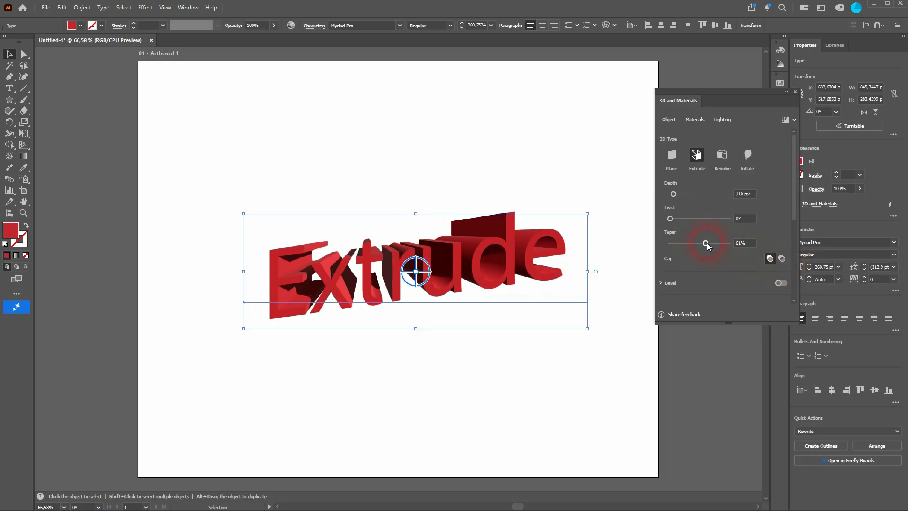
drag(707, 242, 782, 244)
Try a custom X rotation on the extruded text, and replace it with the Isometric Left rotation preset.
scroll(781, 221, down, 2)
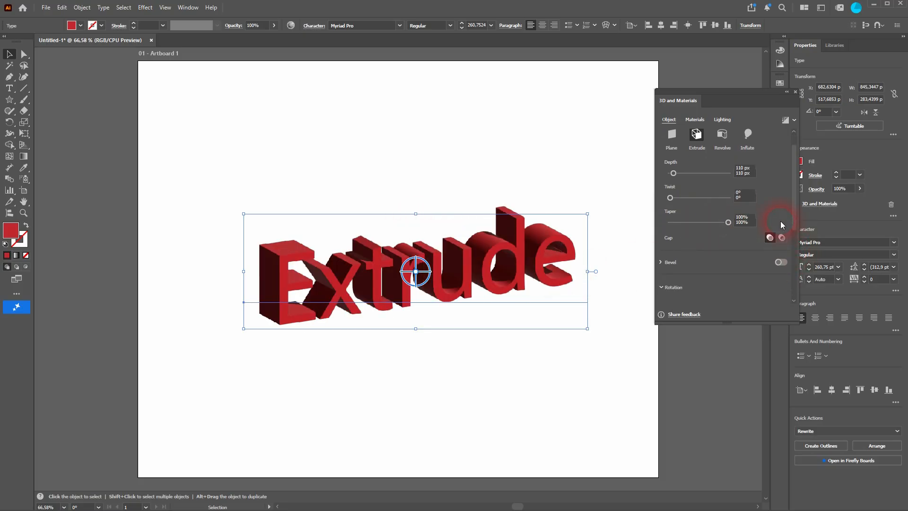
scroll(780, 221, down, 3)
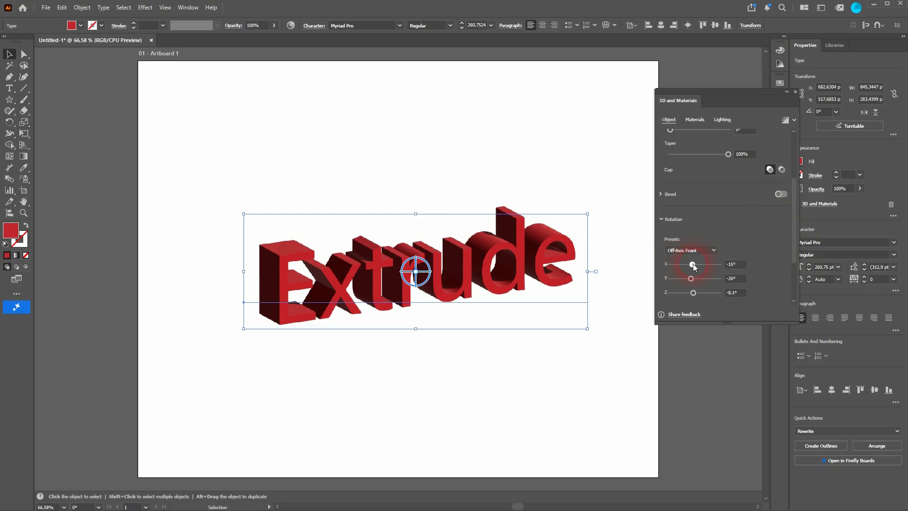
drag(693, 268, 698, 269)
click(702, 250)
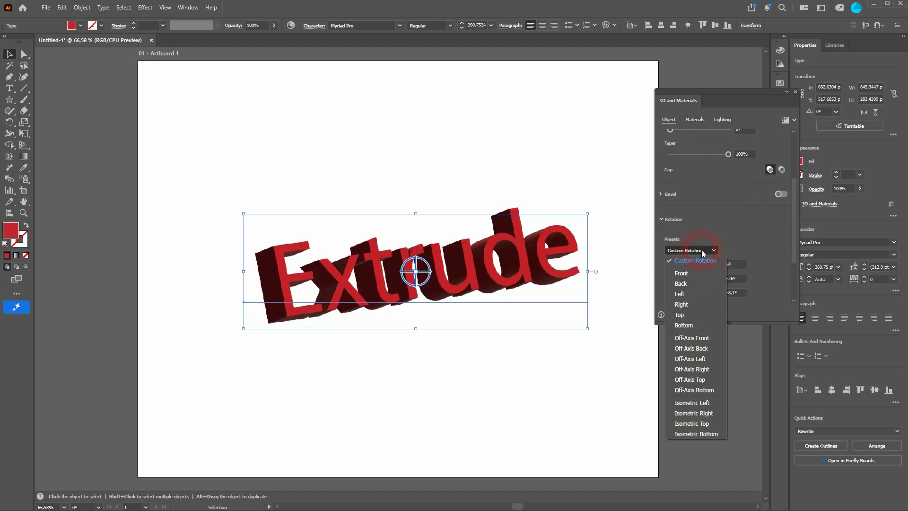
click(703, 403)
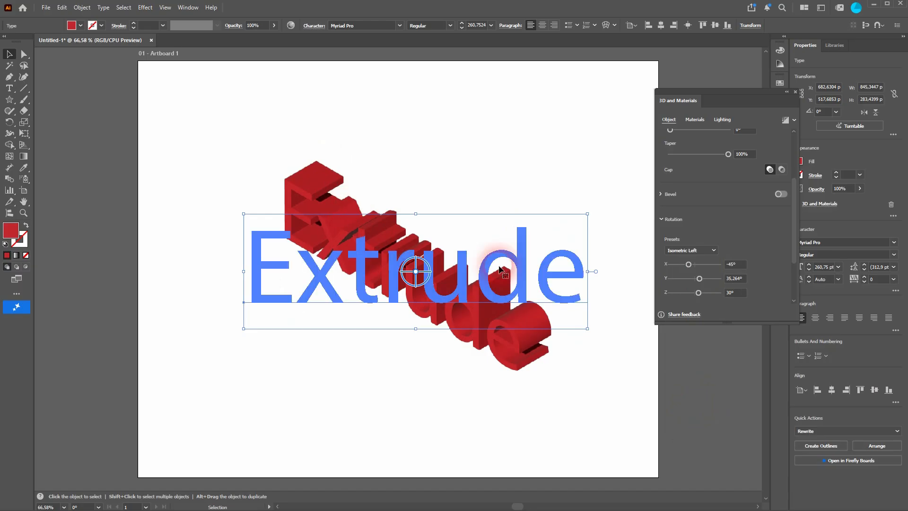
Apply the Isometric Right rotation preset to the extruded text and close the 3D and Materials settings.
click(705, 251)
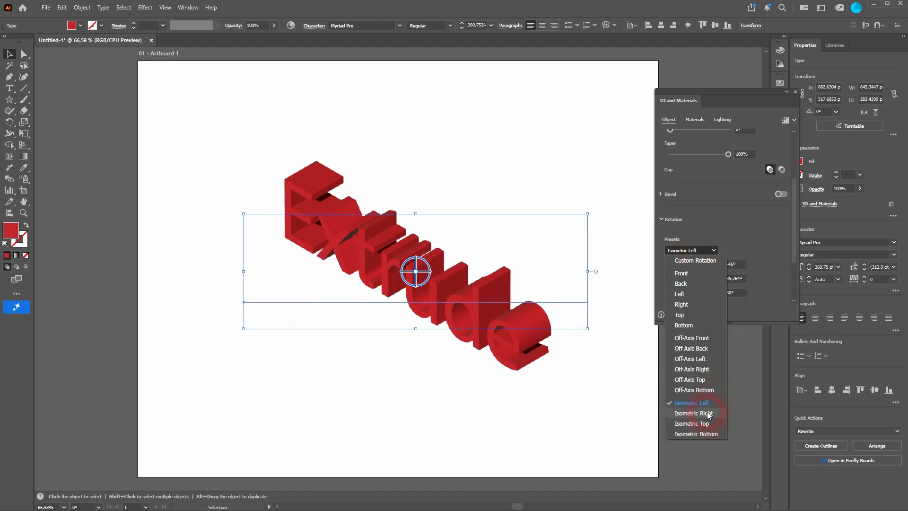
click(713, 405)
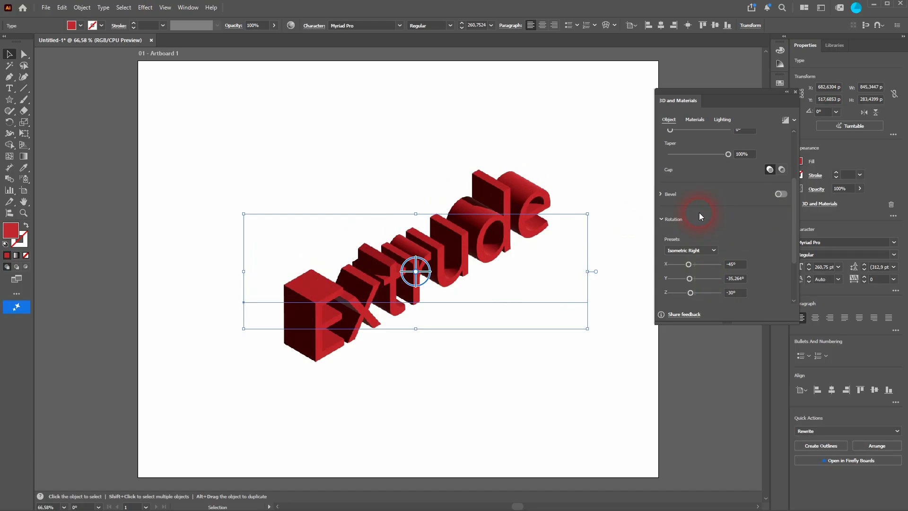
click(795, 92)
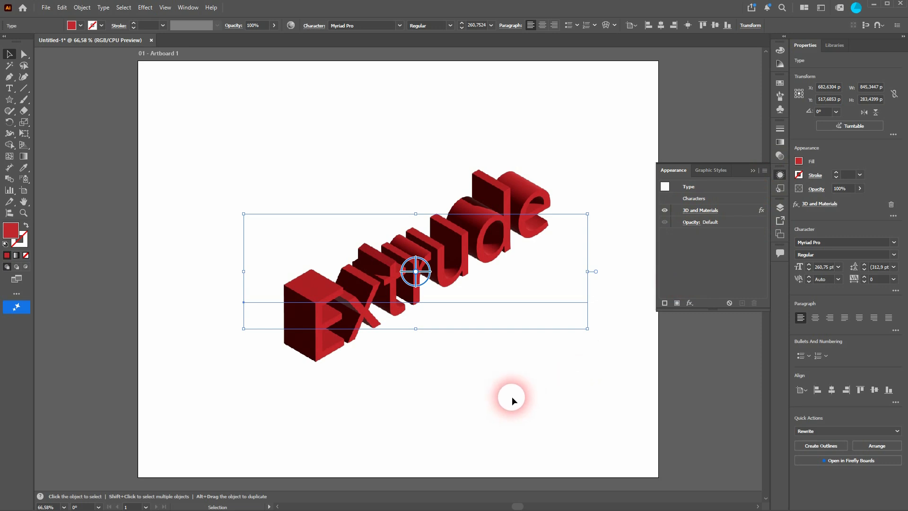
Try to apply a second Extrude & Bevel effect to the already extruded text.
click(143, 9)
mouse_move(179, 61)
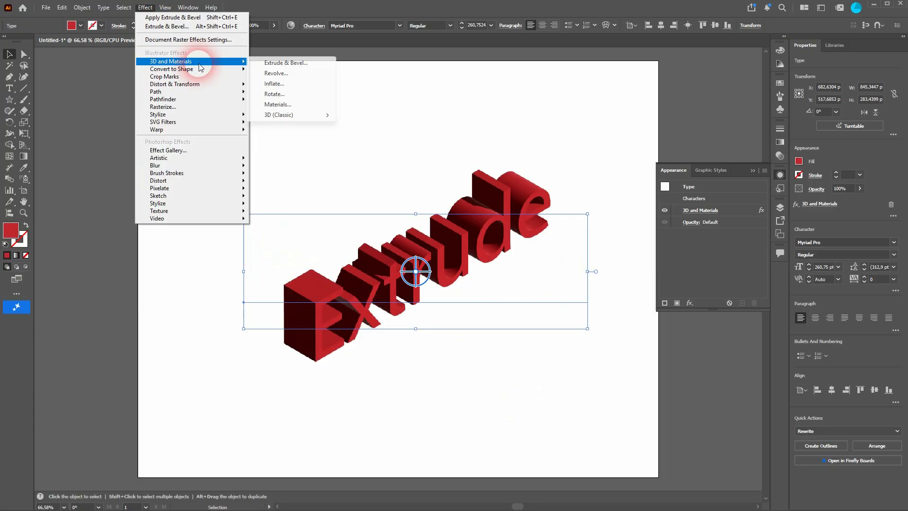
click(291, 66)
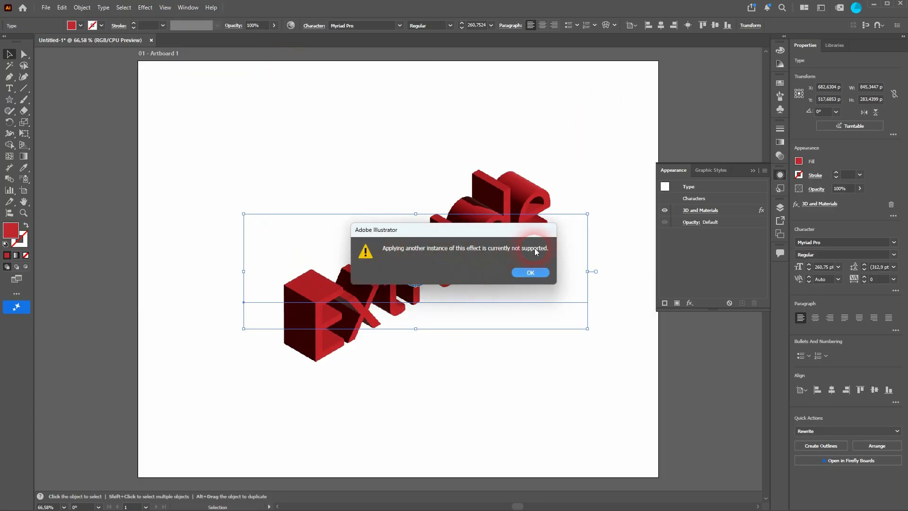
click(530, 273)
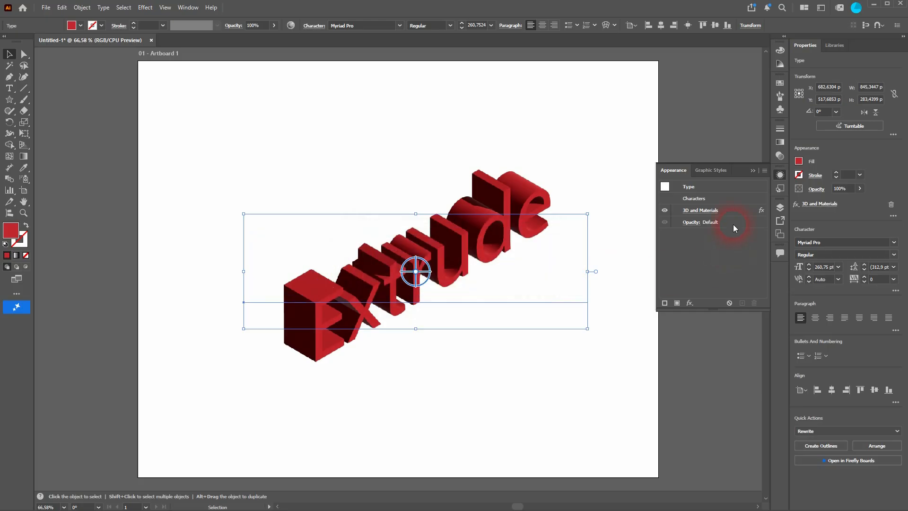
Reopen the text's existing 3D and Materials effect from its appearance attributes to review the settings, and close it.
click(708, 212)
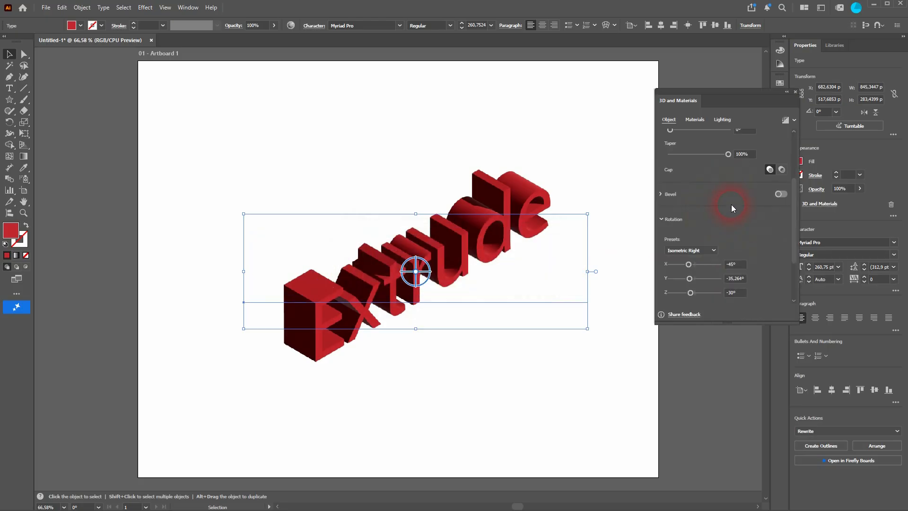
click(795, 92)
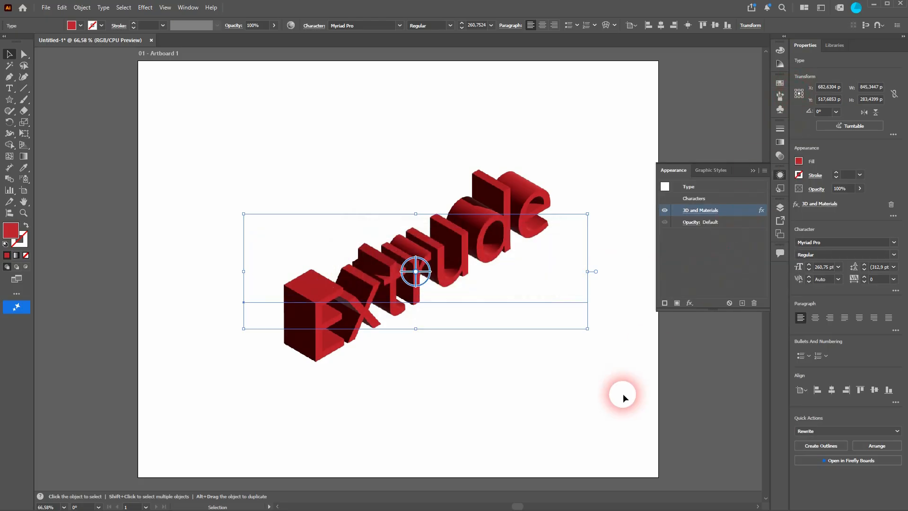